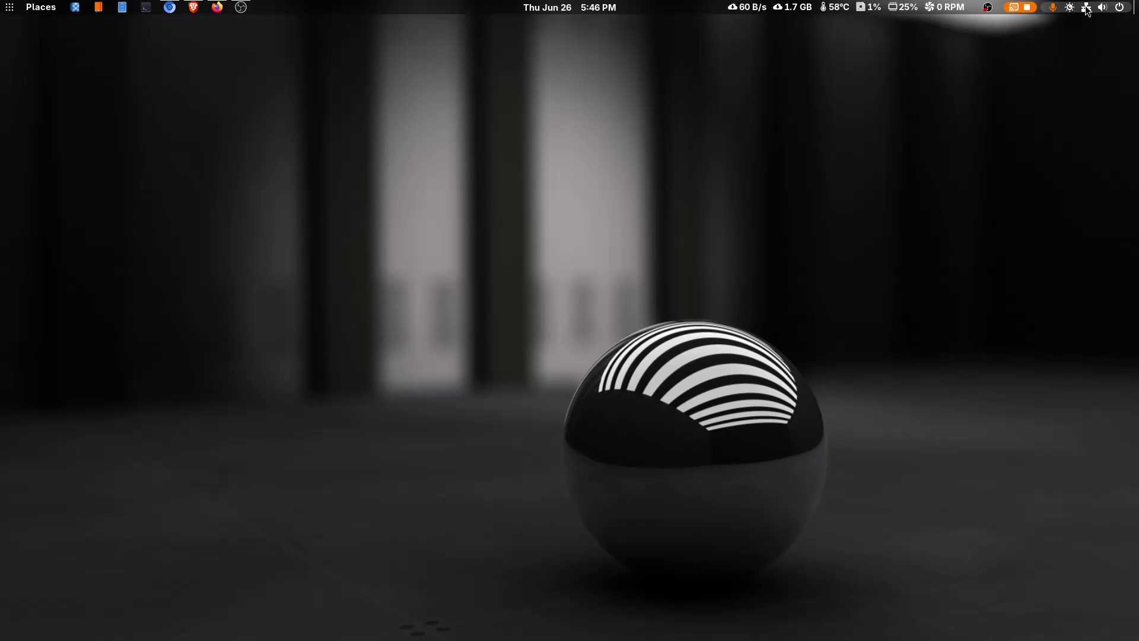
- Bring up quick settings and expand the Wired Connections list to reveal Wired Settings
{"action": "left_click", "coordinate": [1086, 10]}
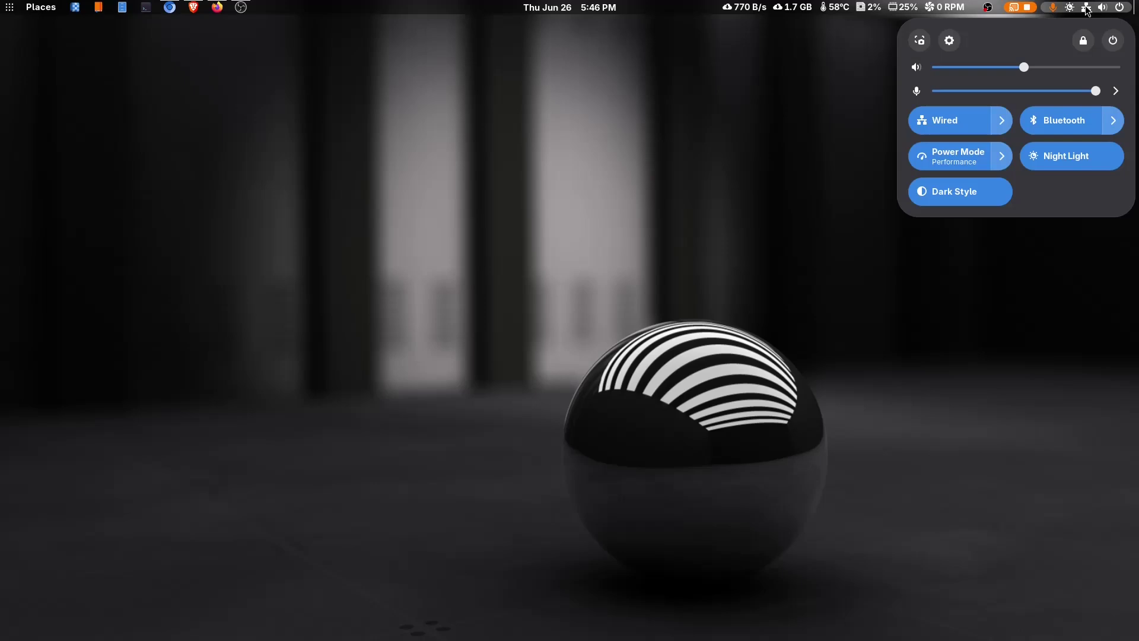
{"action": "left_click", "coordinate": [1002, 120]}
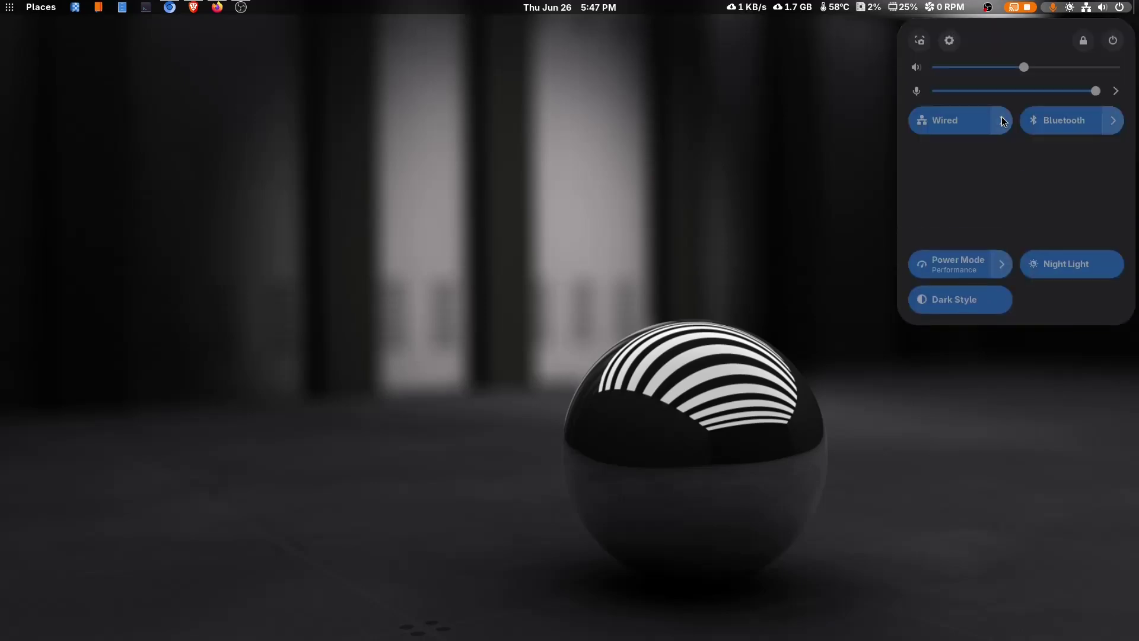
{"action": "left_click", "coordinate": [1002, 122]}
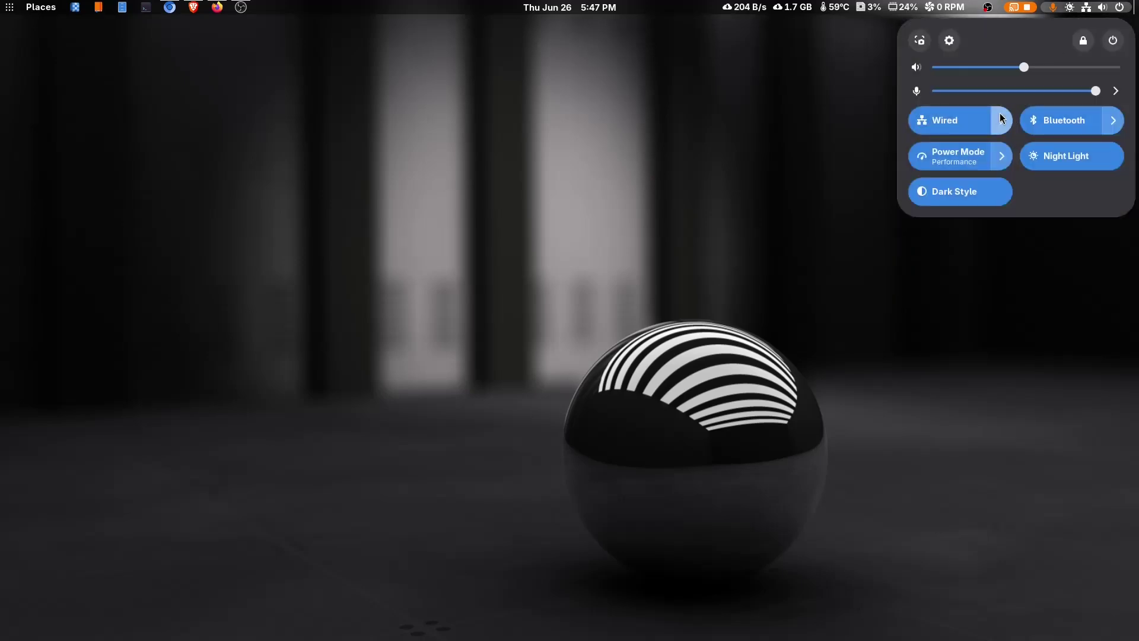
{"action": "left_click", "coordinate": [1001, 118]}
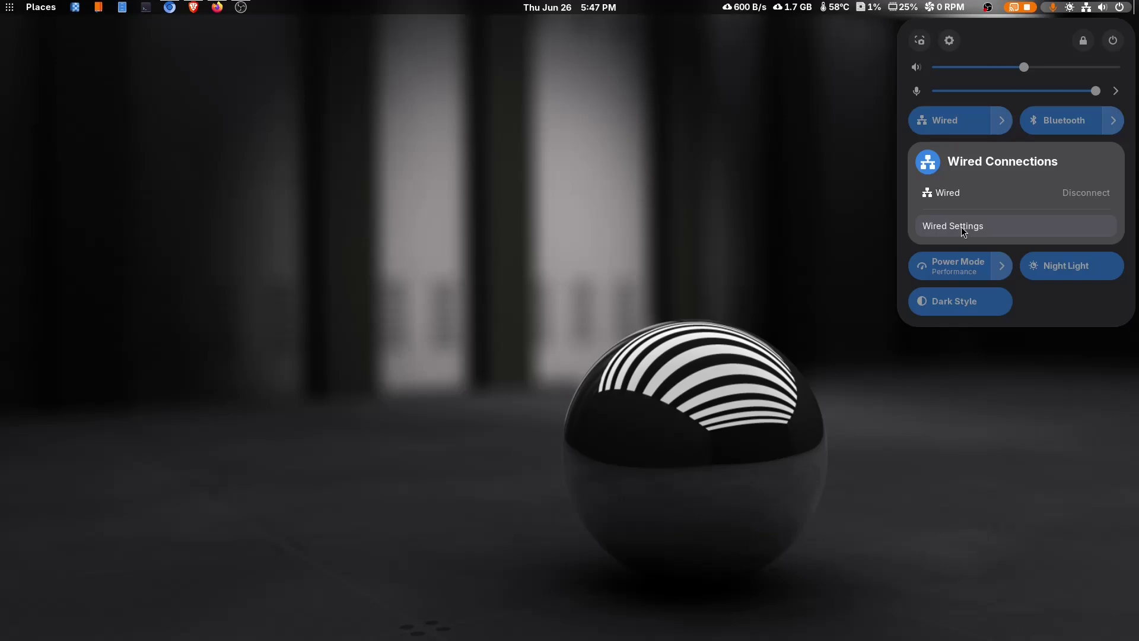
- Launch Wired Settings to show the Network page with the wired connection at 1,000 Mb/s
{"action": "left_click", "coordinate": [962, 227]}
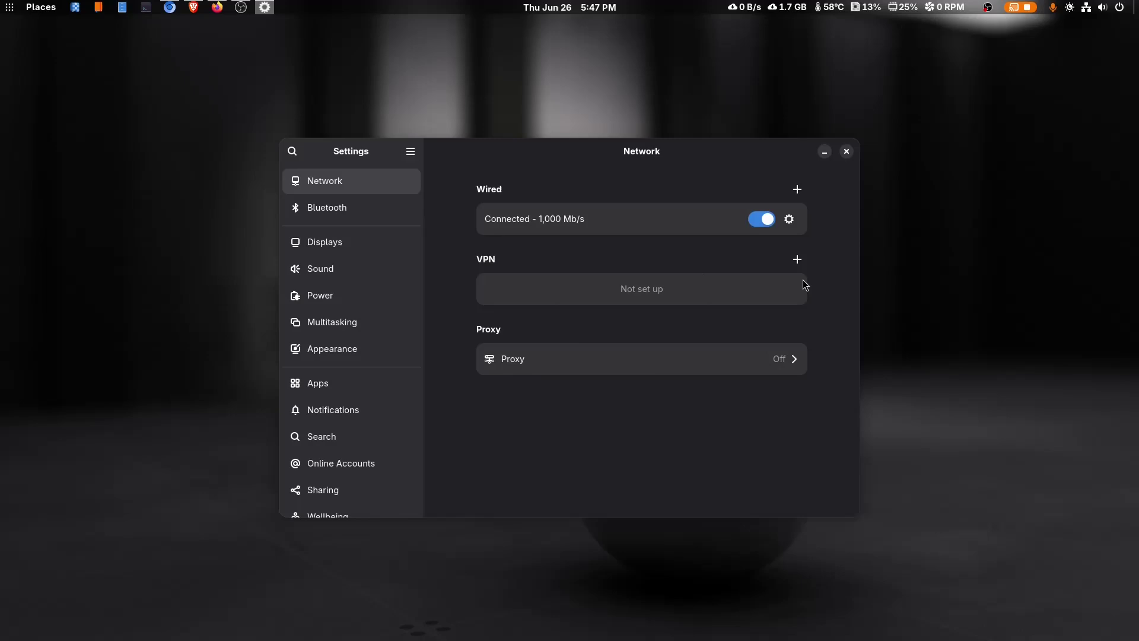
{"action": "left_click", "coordinate": [790, 219]}
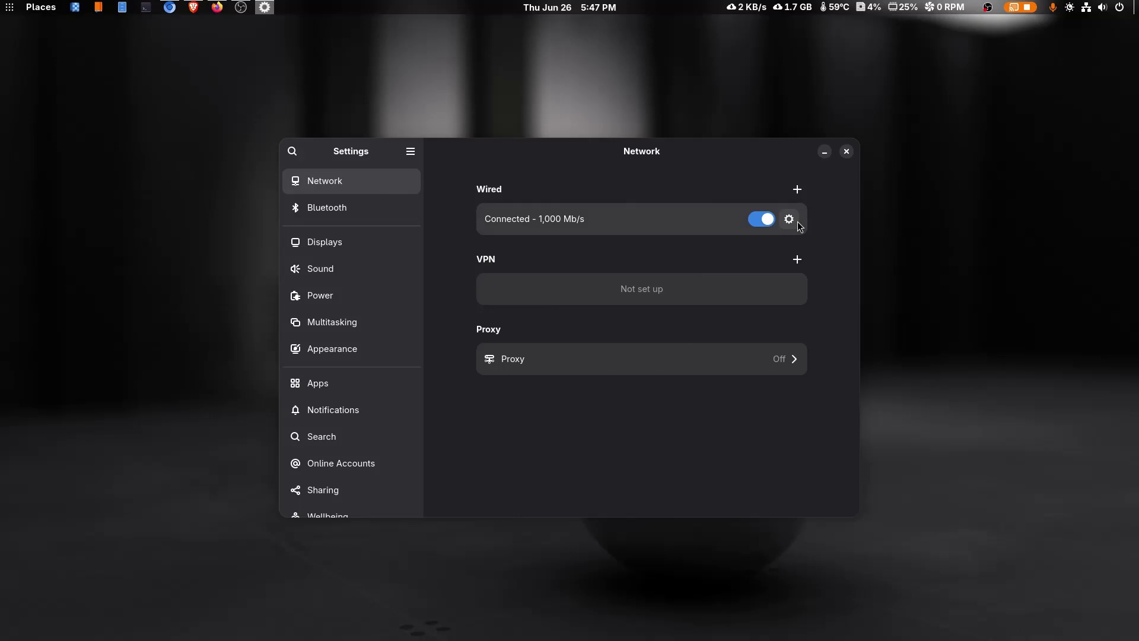
- Choose Disable as the wired connection's IPv6 method, then cancel the connection options
{"action": "left_click", "coordinate": [792, 219]}
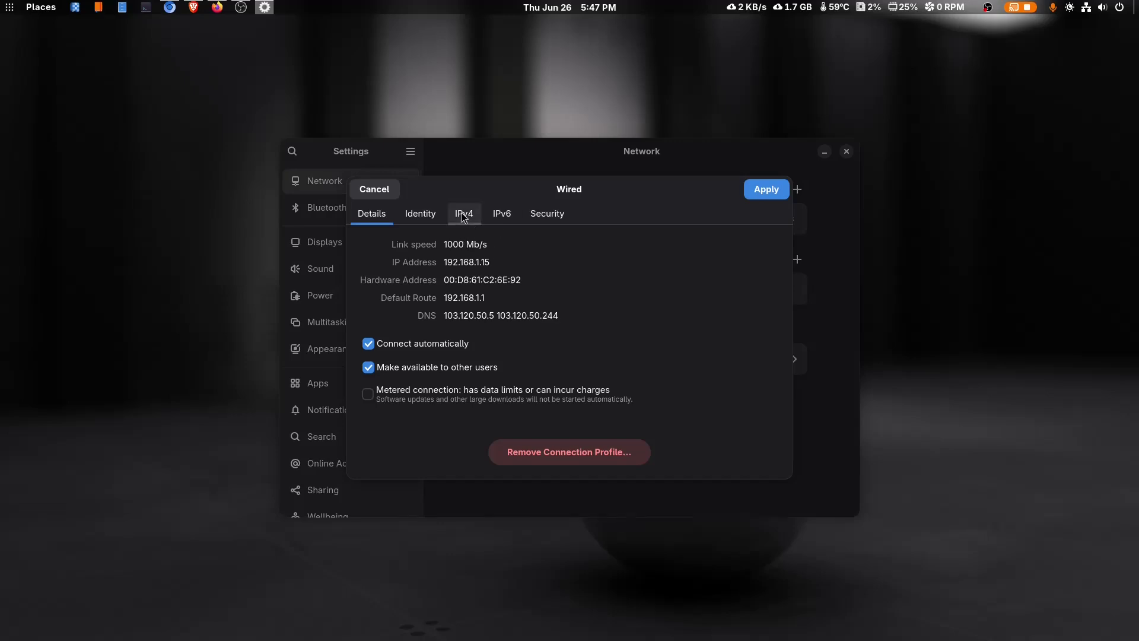
{"action": "left_click", "coordinate": [502, 219]}
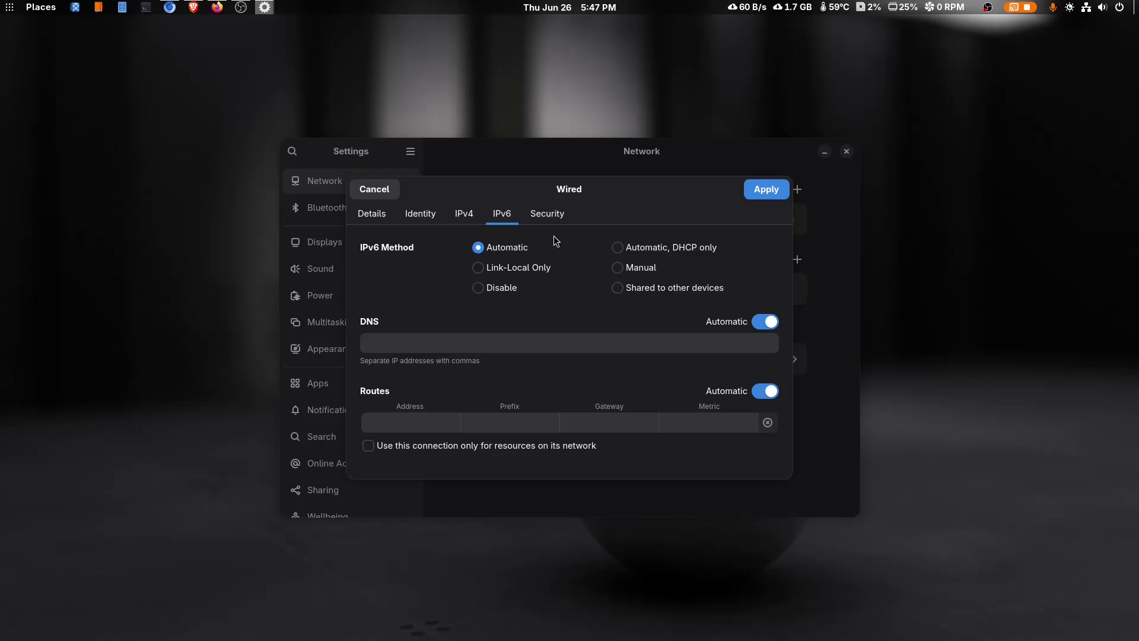
{"action": "left_click", "coordinate": [482, 290]}
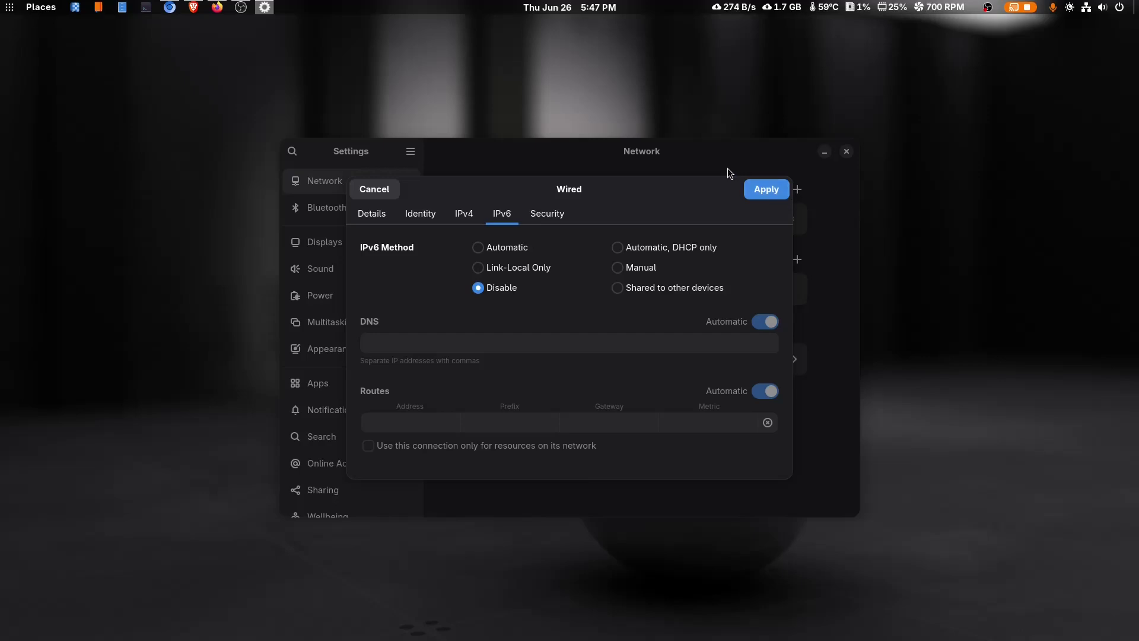
{"action": "left_click", "coordinate": [385, 188]}
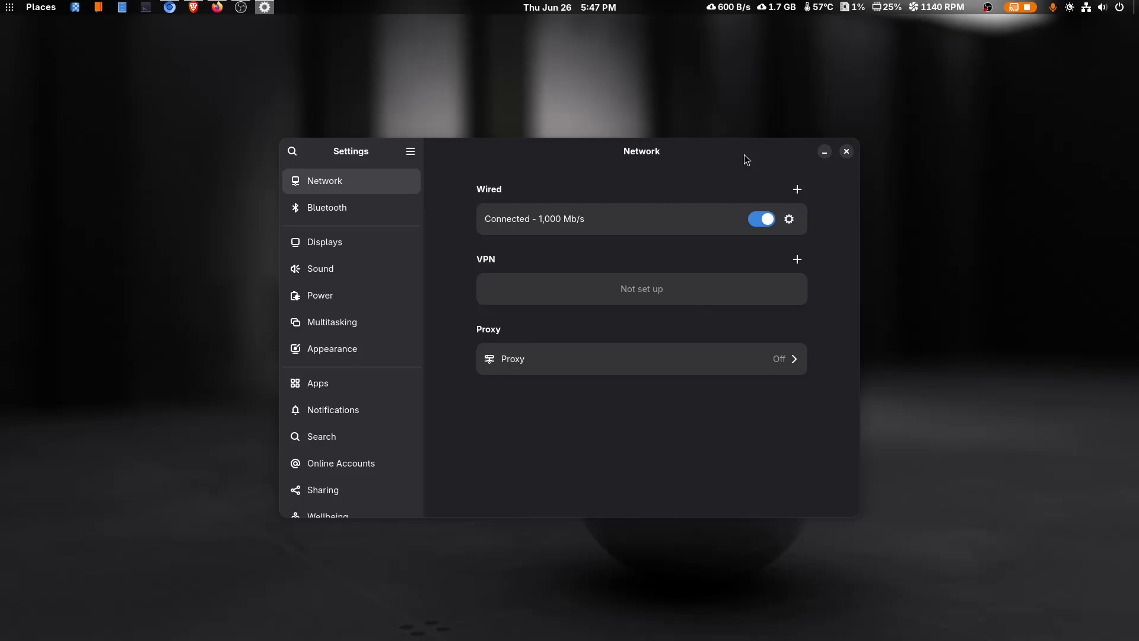
- Recheck the wired IPv6 options, still Automatic, cancel them, and close the Settings window
{"action": "left_click_drag", "start_coordinate": [744, 156], "coordinate": [755, 147]}
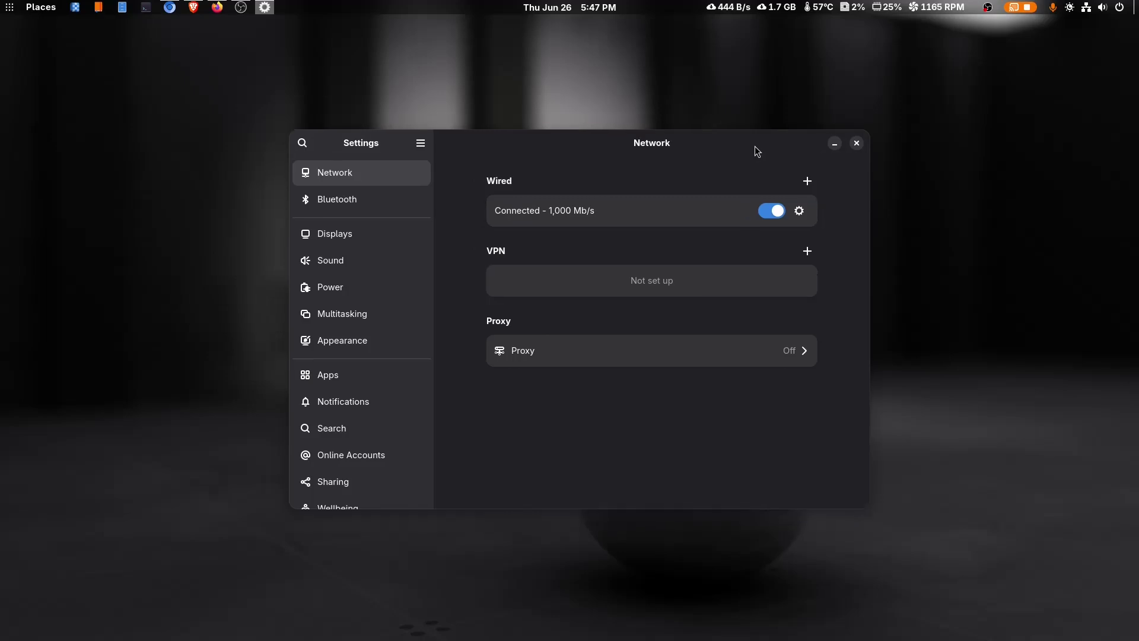
{"action": "left_click", "coordinate": [799, 210]}
{"action": "left_click", "coordinate": [524, 209]}
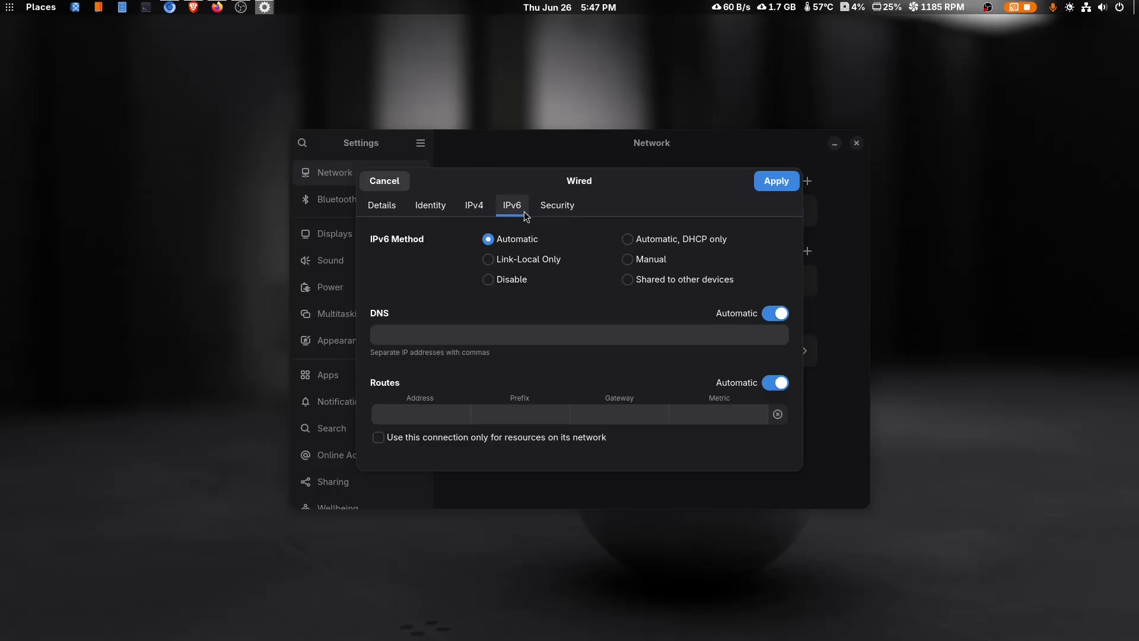
{"action": "left_click", "coordinate": [401, 183]}
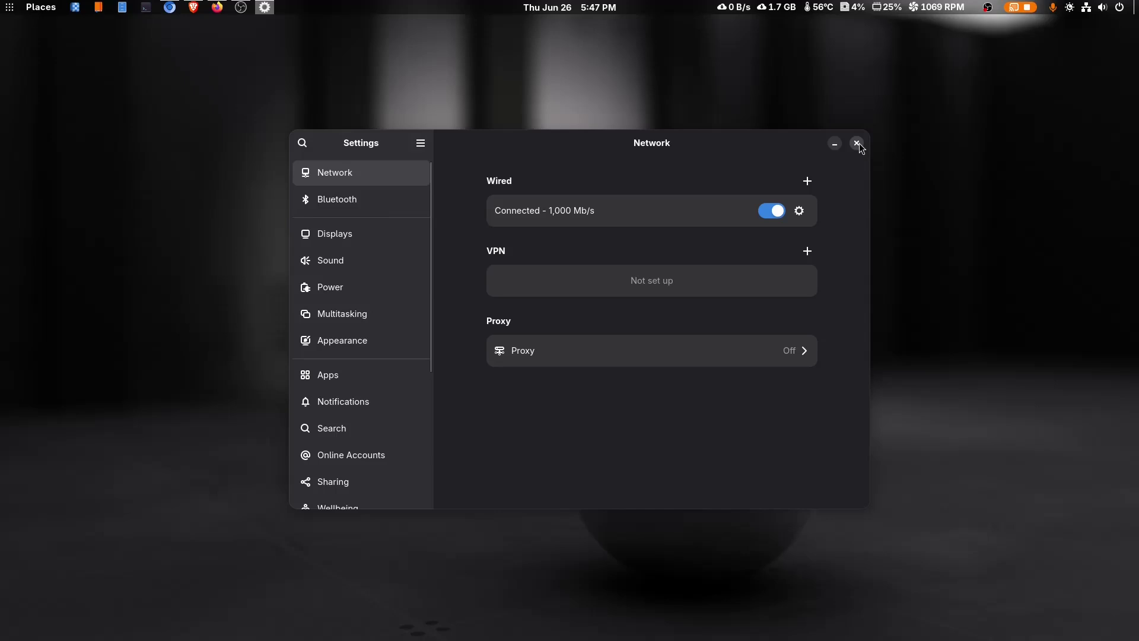
{"action": "left_click", "coordinate": [856, 144]}
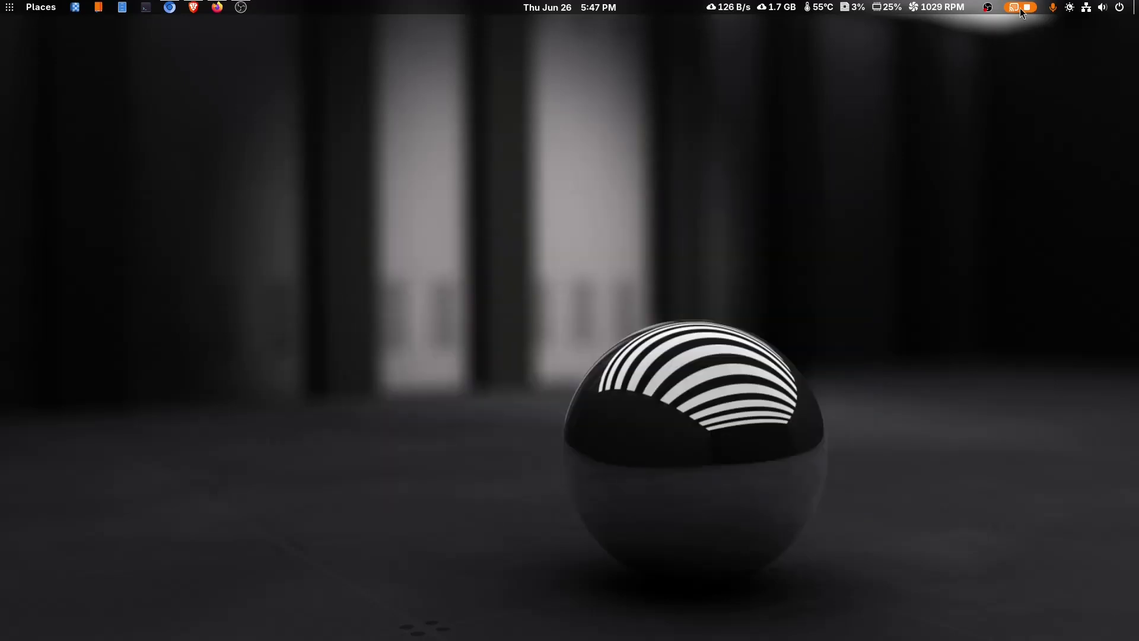